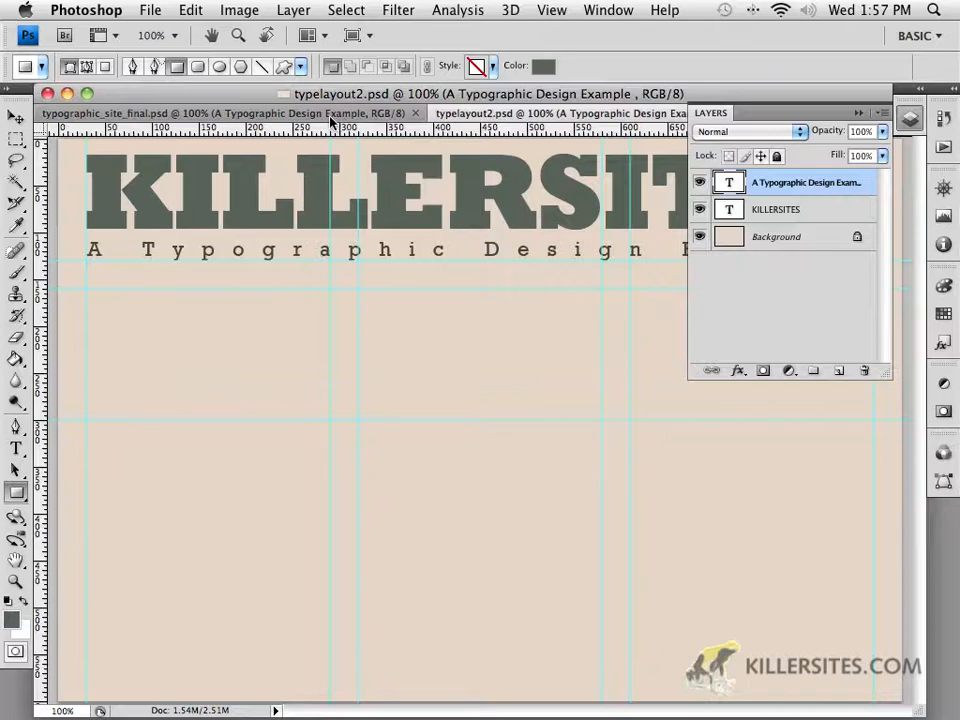
Check the finished typographic_site_final.psd design, and in typelayout2.psd draw three guide-aligned rectangles across the columns below the header with the Rectangle tool.
{"action": "left_click", "coordinate": [355, 115]}
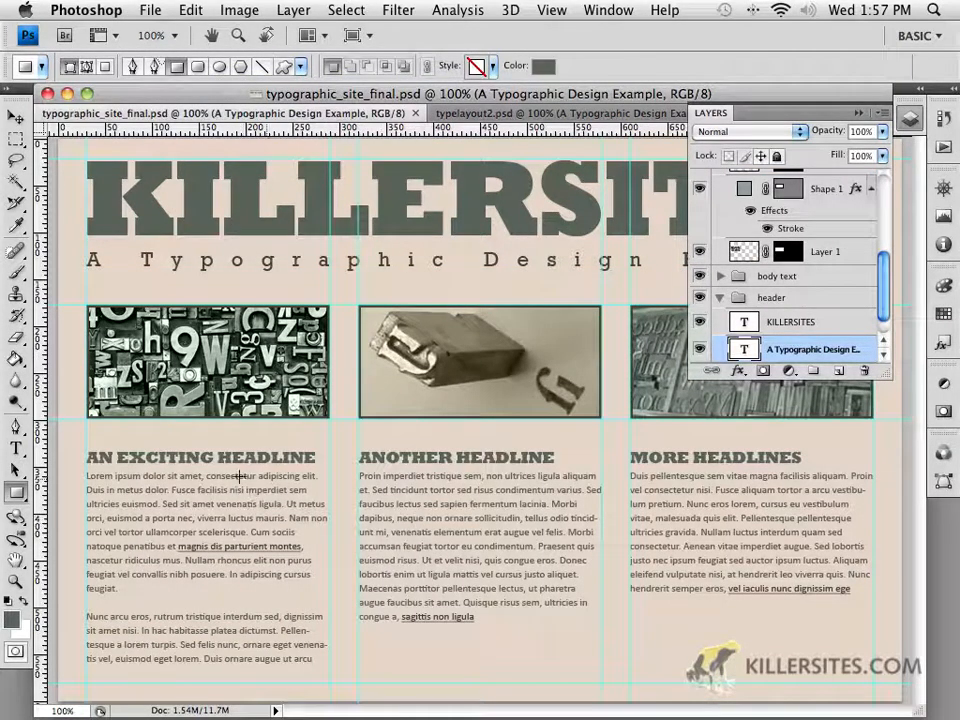
{"action": "left_click", "coordinate": [470, 113]}
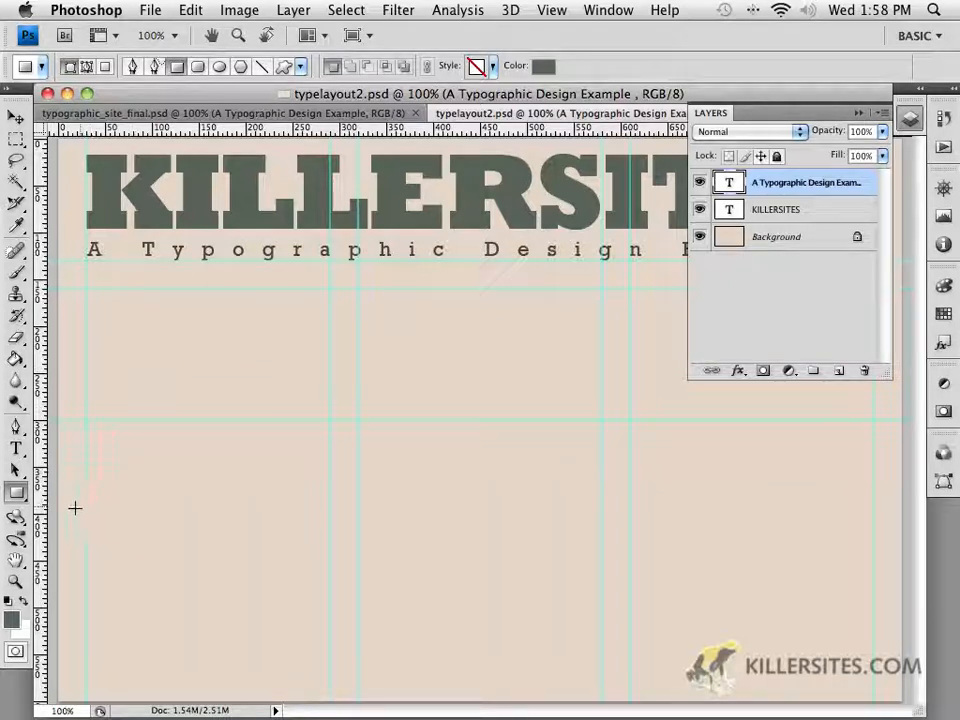
{"action": "left_click", "coordinate": [15, 496]}
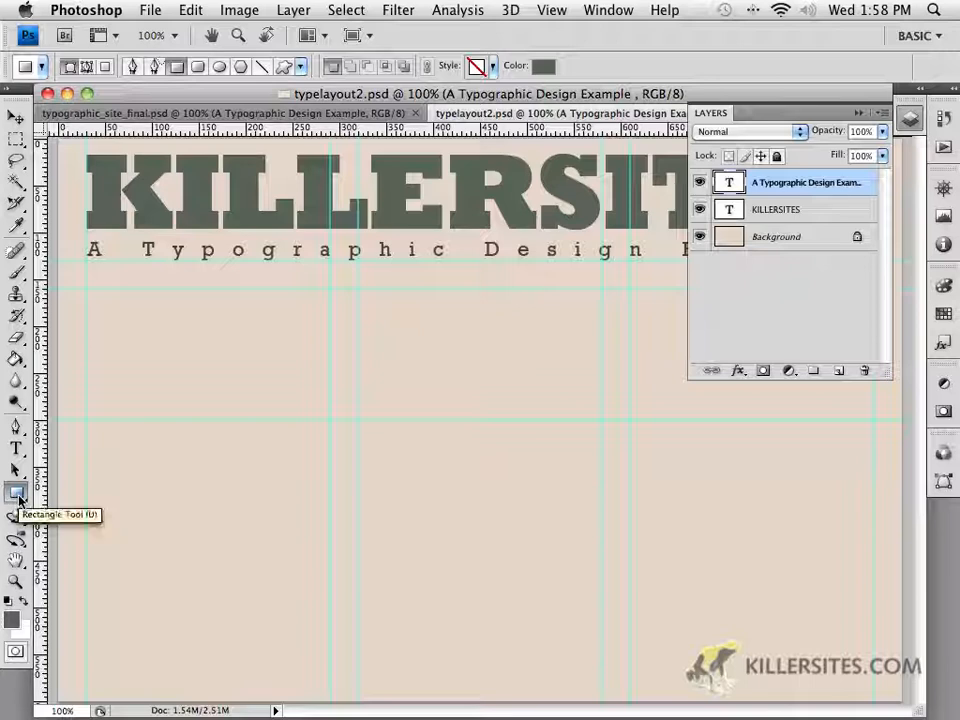
{"action": "left_click", "coordinate": [18, 496]}
{"action": "left_click", "coordinate": [67, 494]}
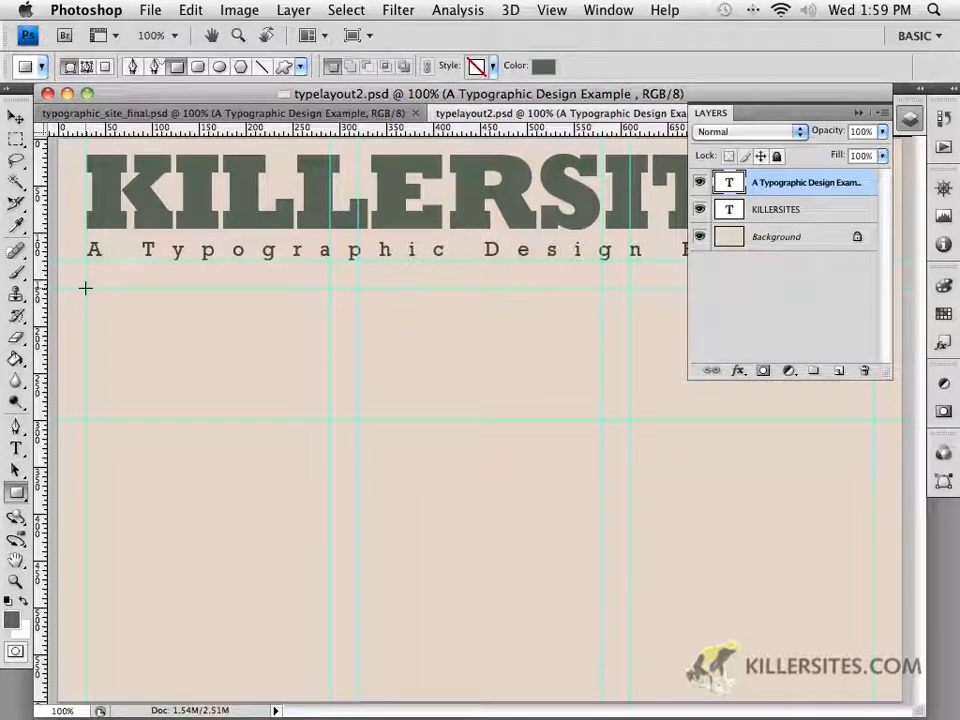
{"action": "left_click_drag", "start_coordinate": [85, 288], "coordinate": [327, 418]}
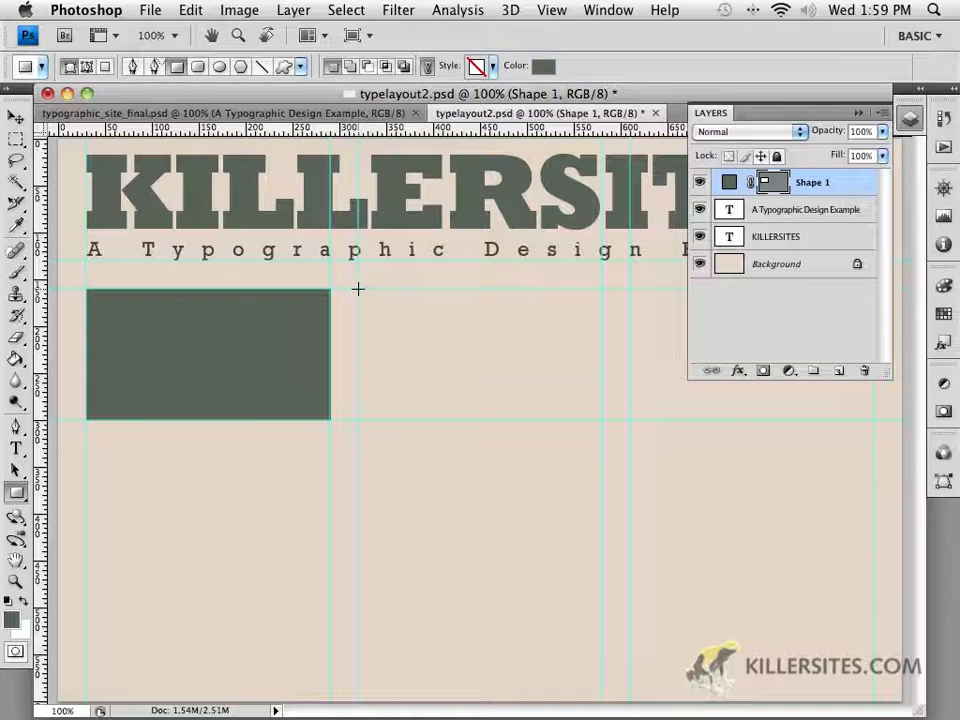
{"action": "left_click_drag", "start_coordinate": [357, 289], "coordinate": [602, 419]}
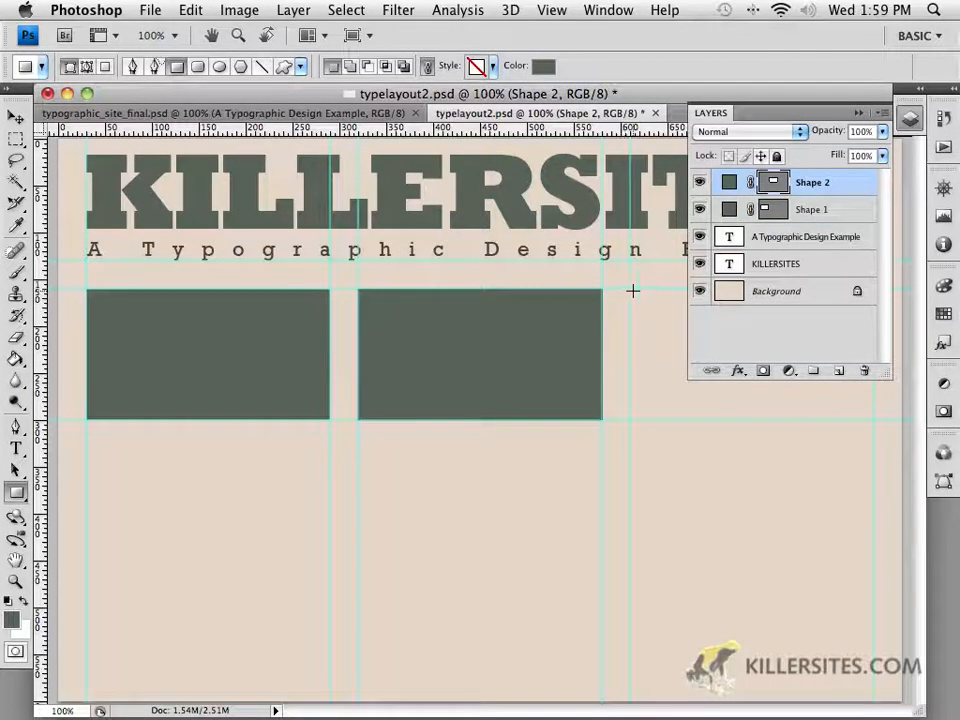
{"action": "left_click_drag", "start_coordinate": [631, 292], "coordinate": [873, 419]}
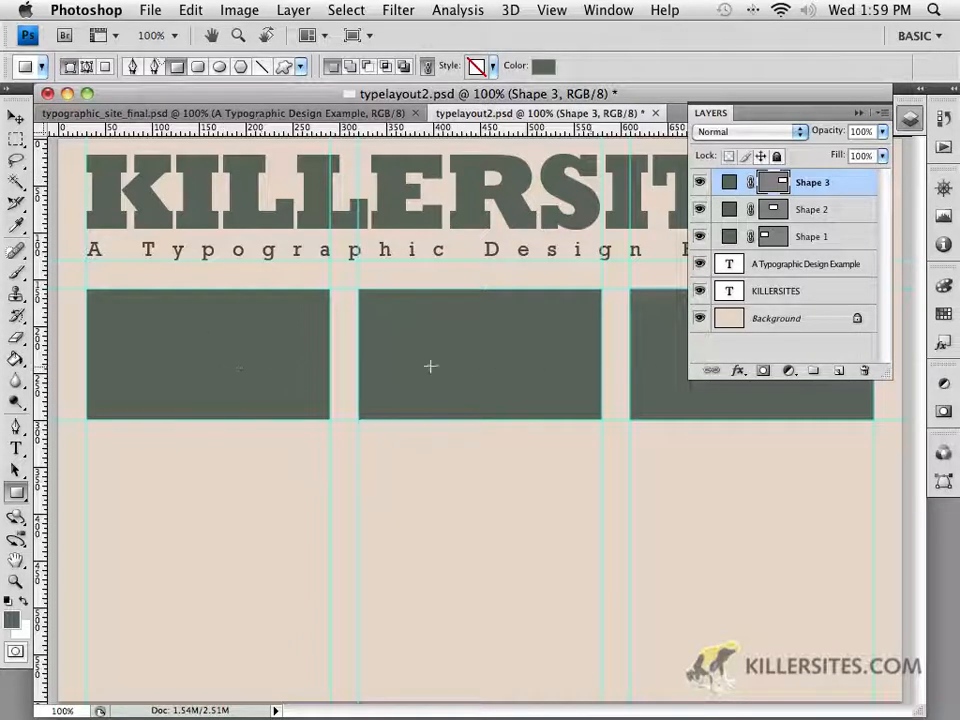
Change the fill of the first column's rectangle, Shape 1, to the saved grey-green swatch 90a093.
{"action": "double_click", "coordinate": [729, 240]}
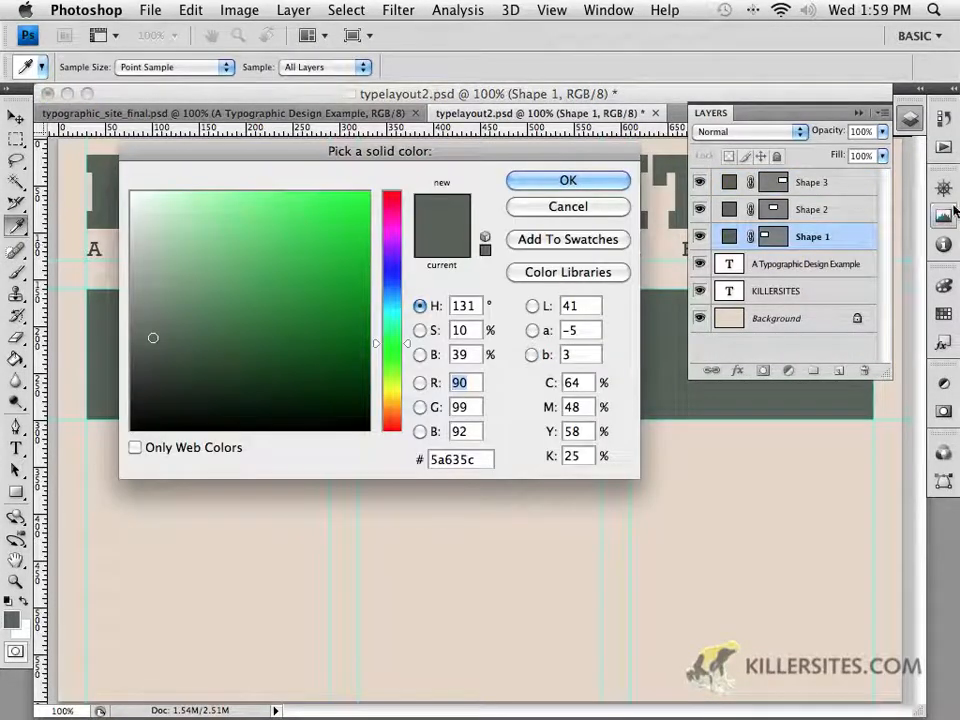
{"action": "left_click", "coordinate": [945, 314]}
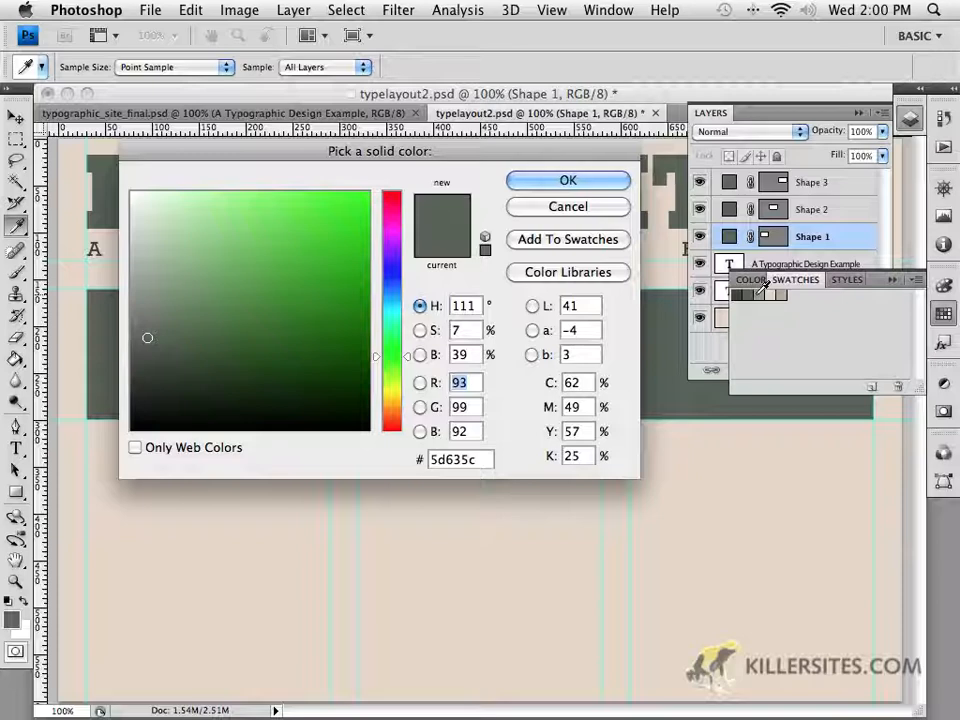
{"action": "left_click", "coordinate": [765, 290]}
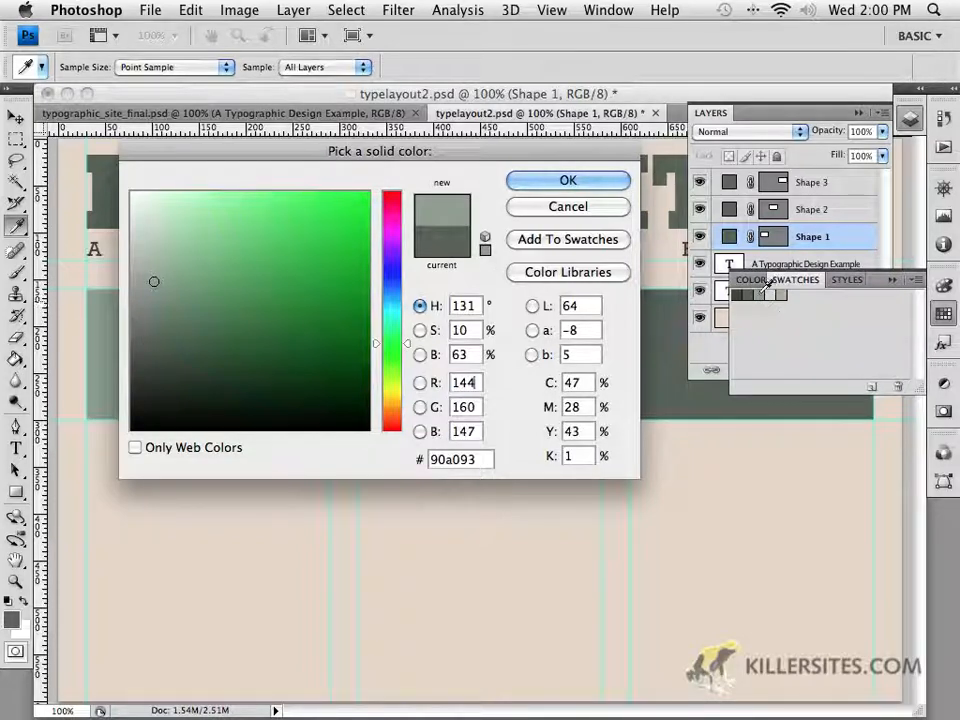
{"action": "left_click", "coordinate": [597, 184]}
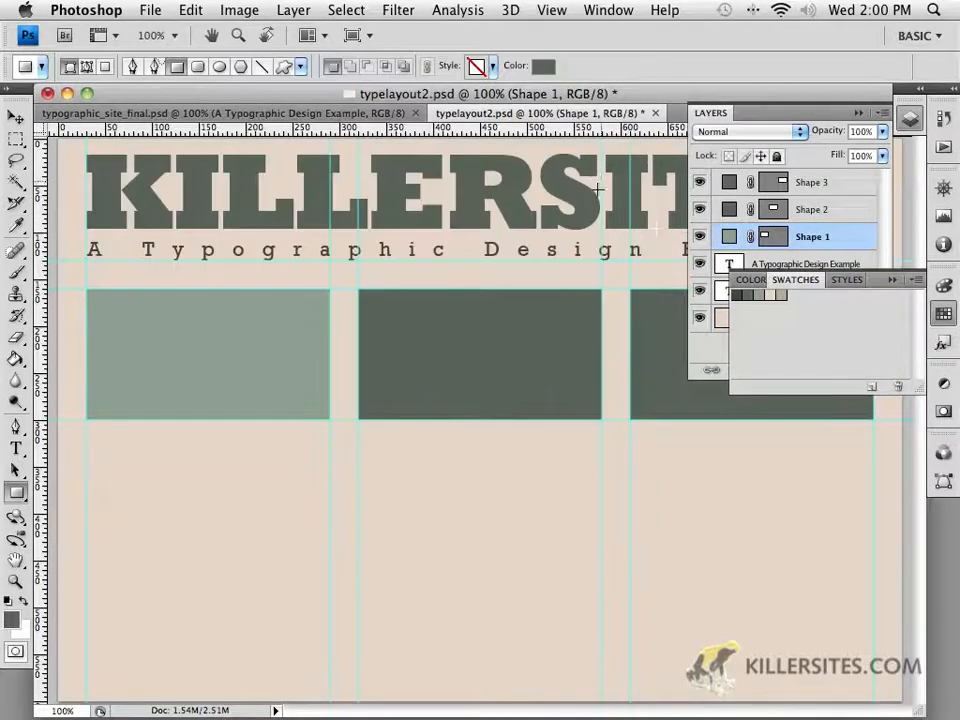
Change the fill of the middle column's rectangle, Shape 2, to the saved tan swatch b4ad96.
{"action": "left_click", "coordinate": [723, 209]}
{"action": "double_click", "coordinate": [723, 209]}
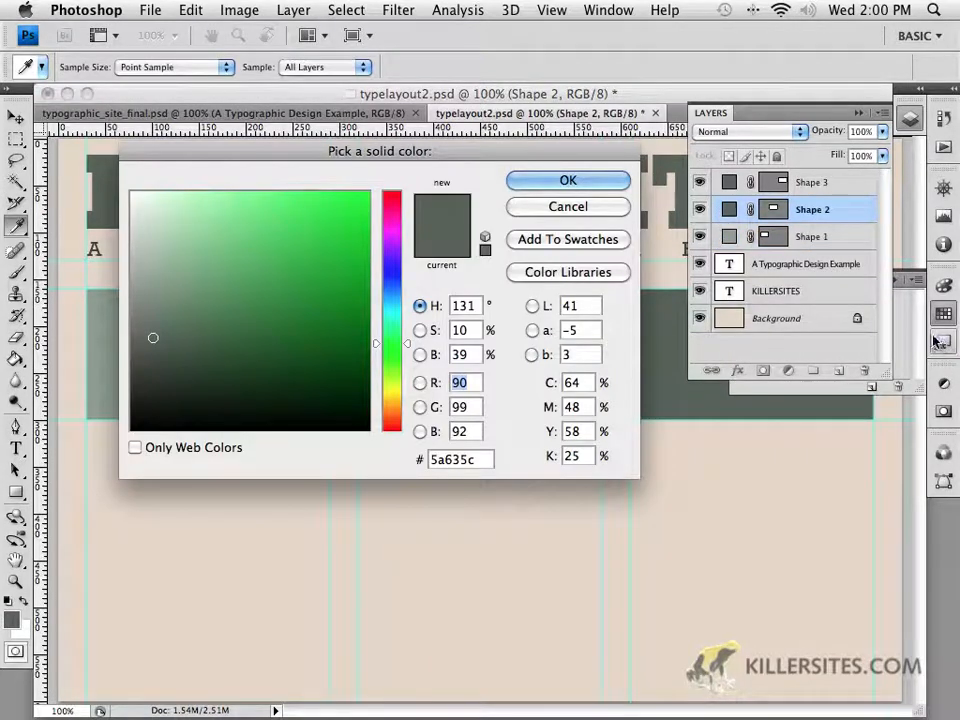
{"action": "left_click", "coordinate": [903, 281]}
{"action": "left_click", "coordinate": [748, 295]}
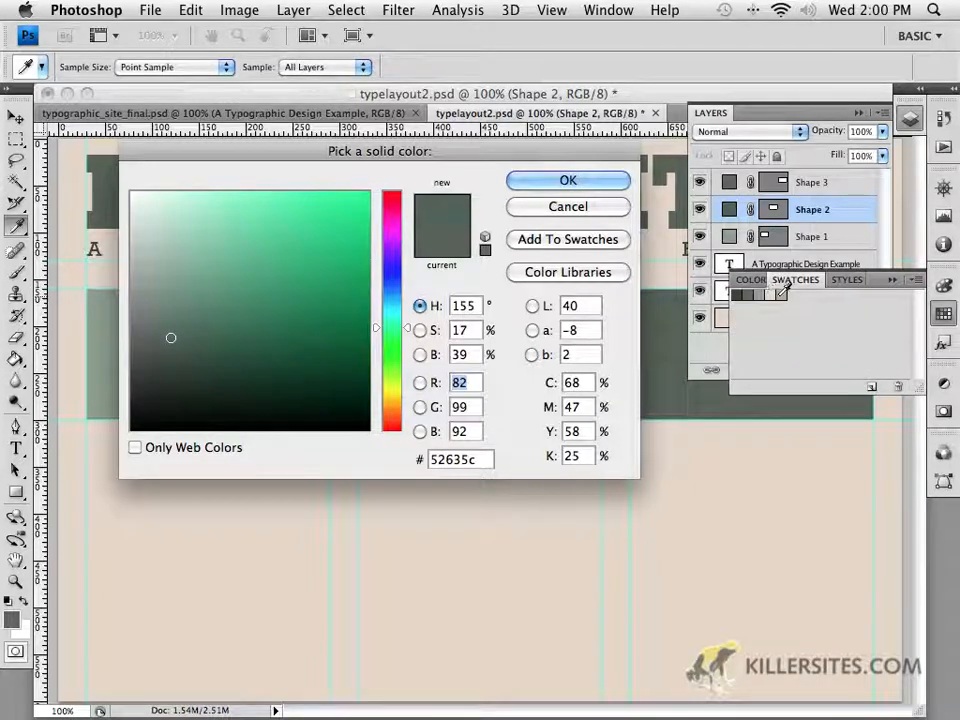
{"action": "left_click", "coordinate": [784, 295]}
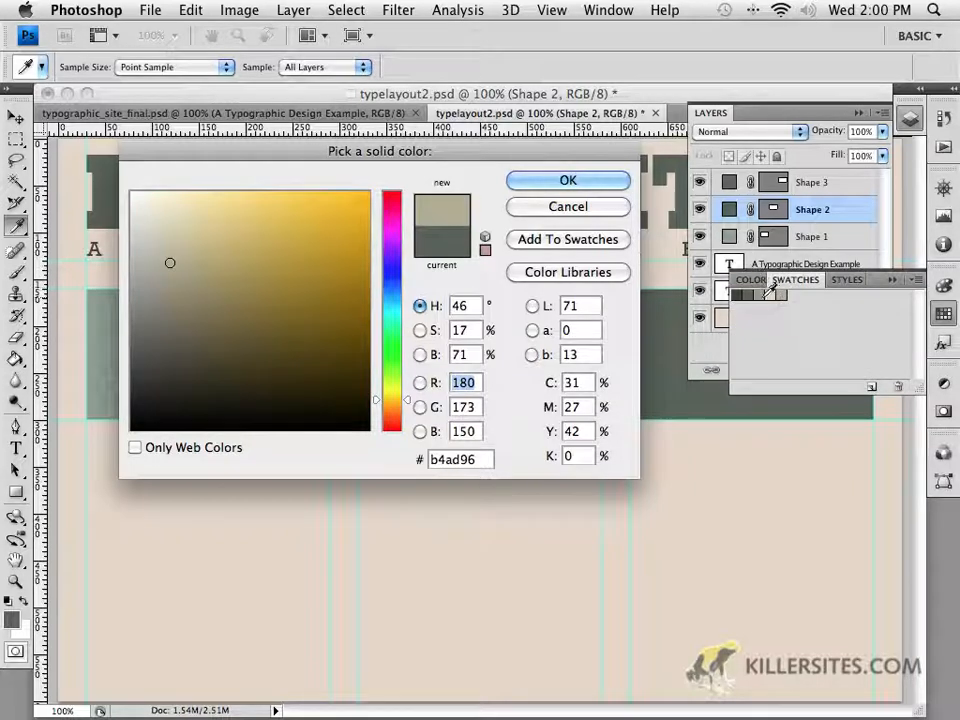
{"action": "left_click", "coordinate": [585, 181]}
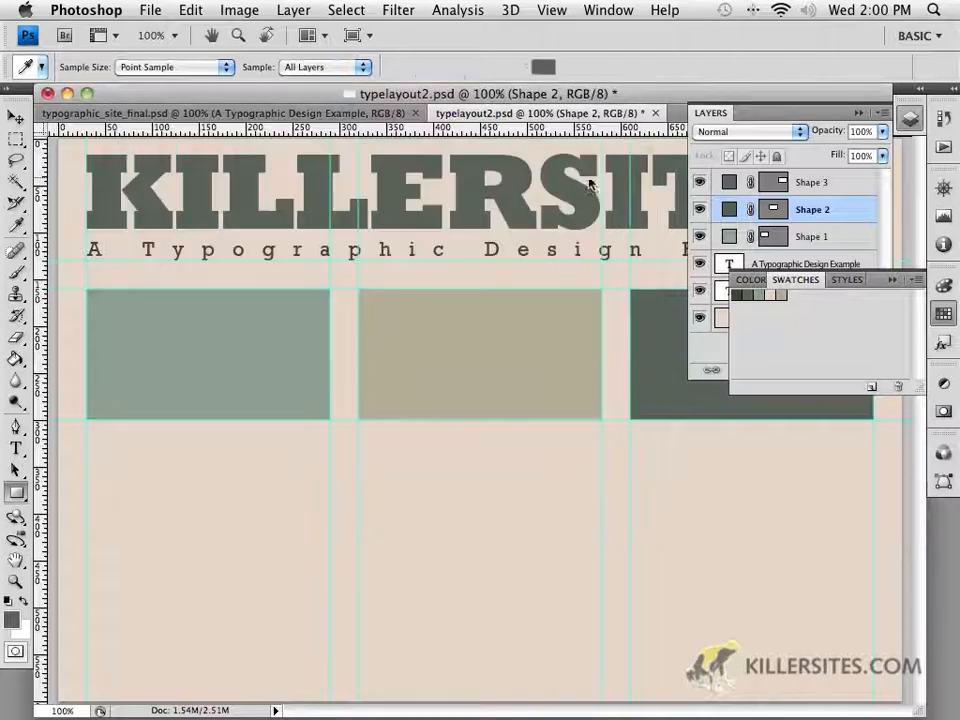
Accept dark green 5a635c as the fill of the third column's rectangle, Shape 3, and collapse the colour swatches.
{"action": "double_click", "coordinate": [727, 182]}
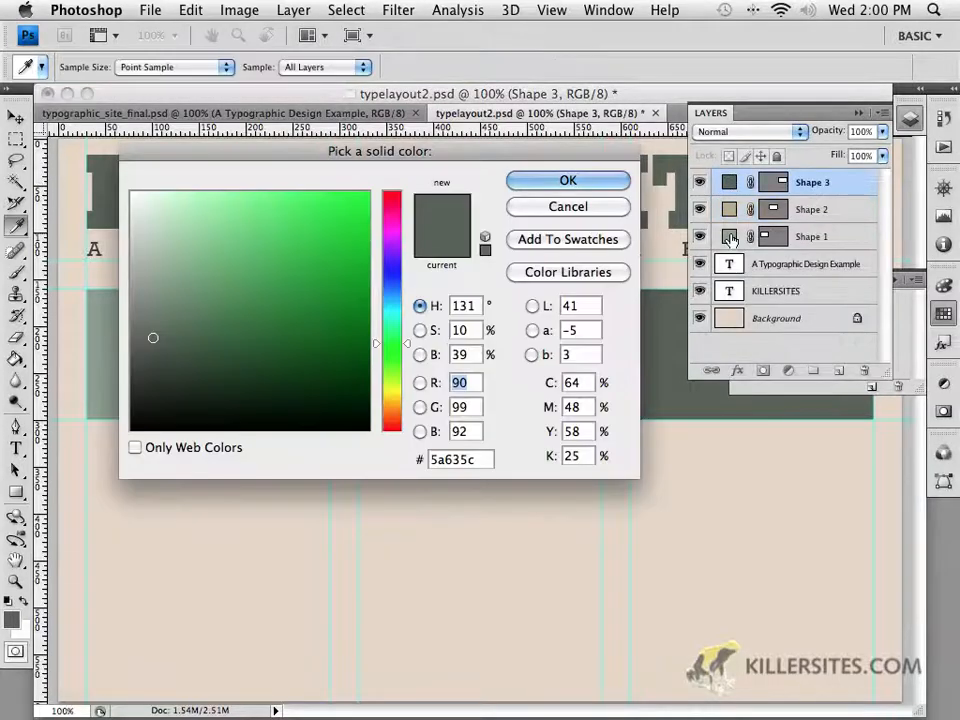
{"action": "left_click", "coordinate": [896, 288]}
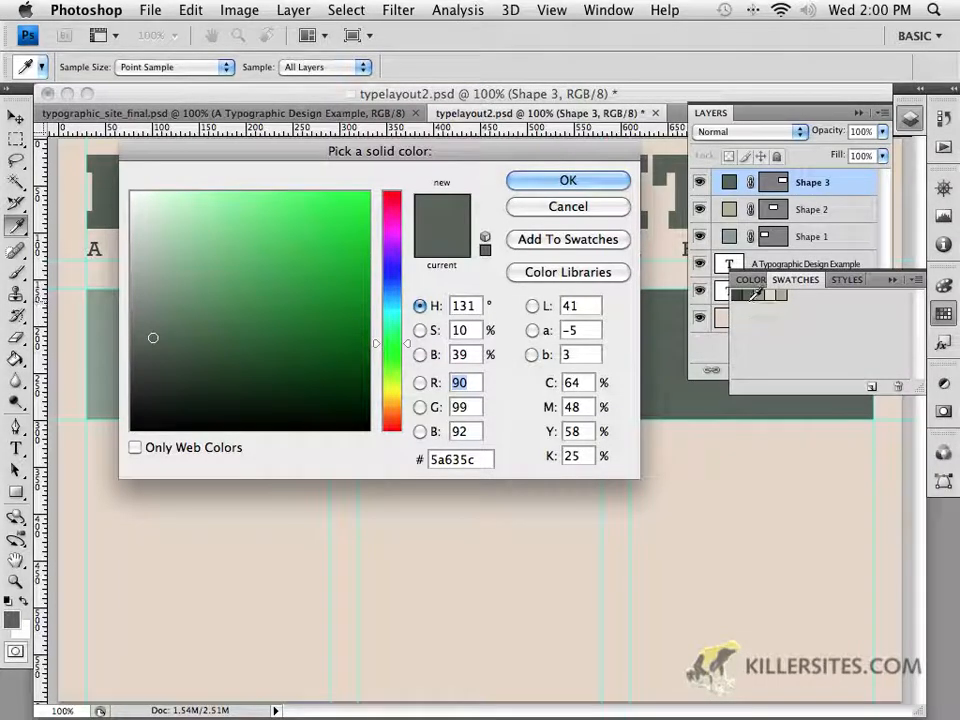
{"action": "left_click", "coordinate": [594, 182]}
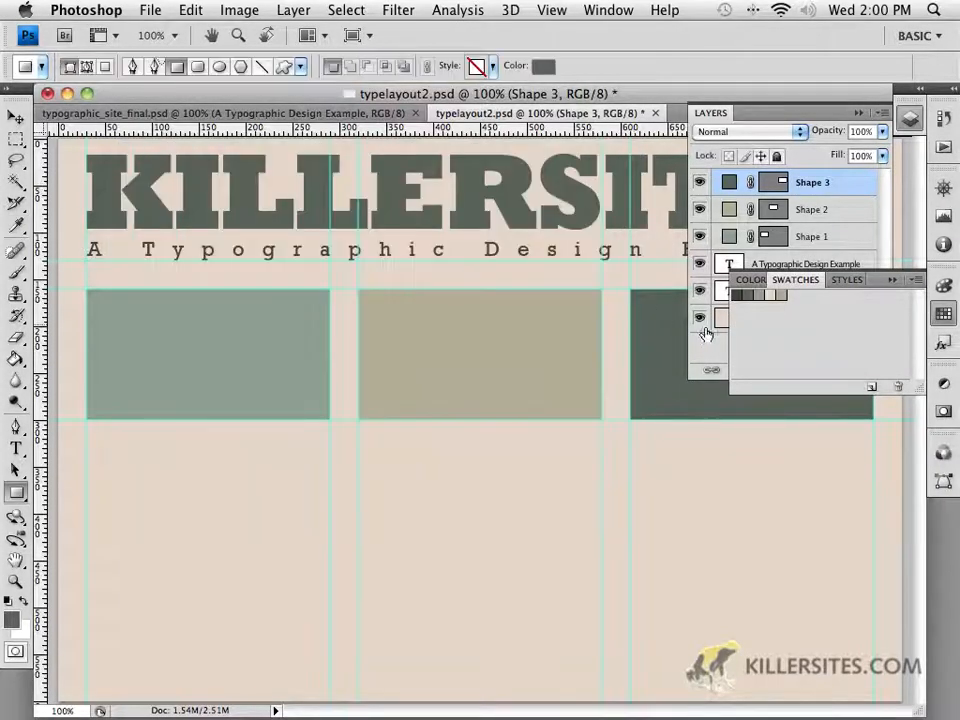
{"action": "left_click", "coordinate": [891, 280]}
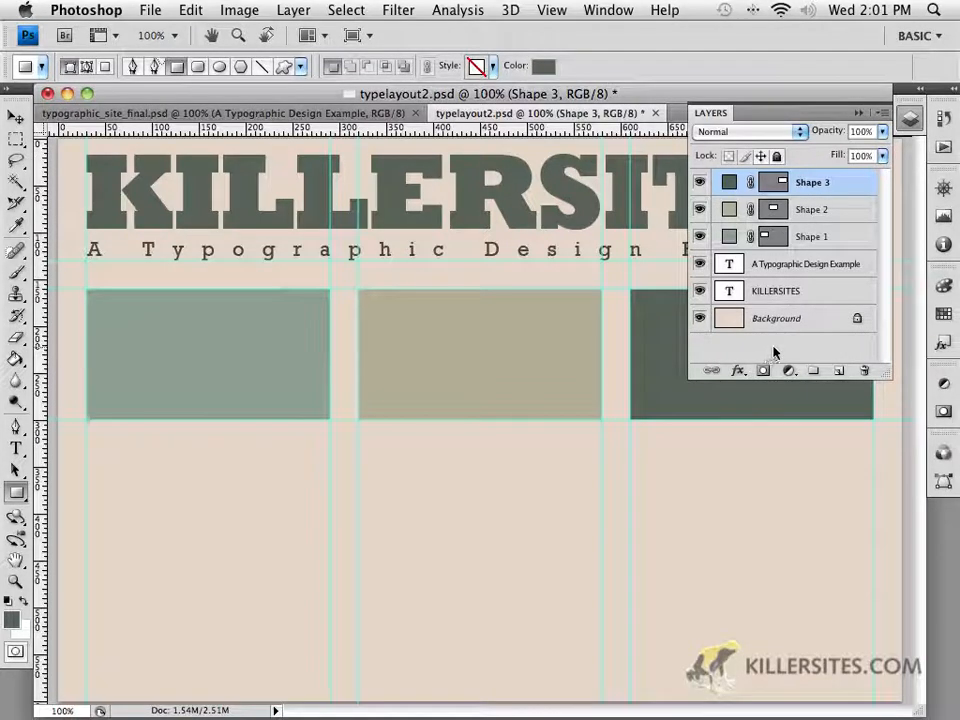
Create a new layer group above the two header text layers and move the tagline and KILLERSITES layers into it.
{"action": "left_click", "coordinate": [792, 274]}
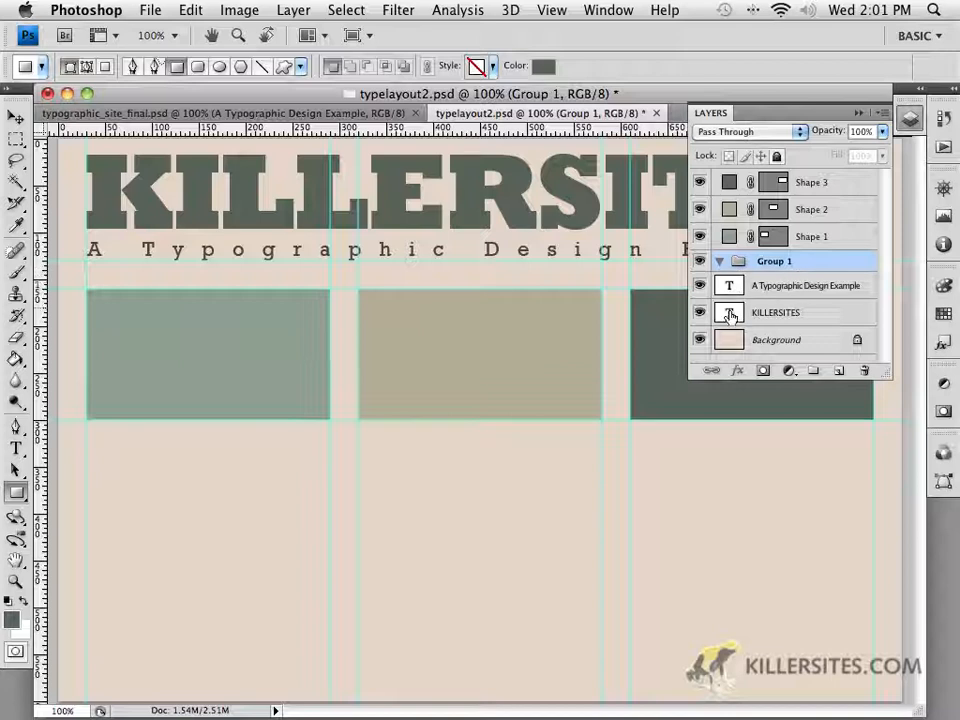
{"action": "left_click_drag", "start_coordinate": [758, 300], "coordinate": [765, 260]}
{"action": "left_click_drag", "start_coordinate": [771, 318], "coordinate": [760, 260]}
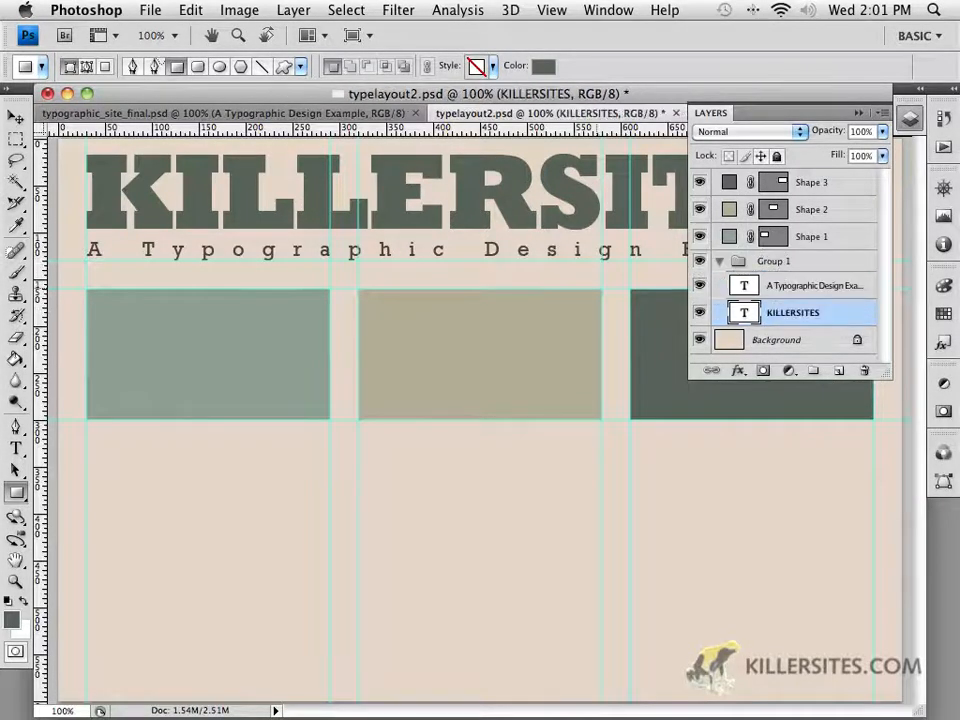
Rename the group holding the text layers to "header" and give it the Blue colour label.
{"action": "double_click", "coordinate": [778, 270]}
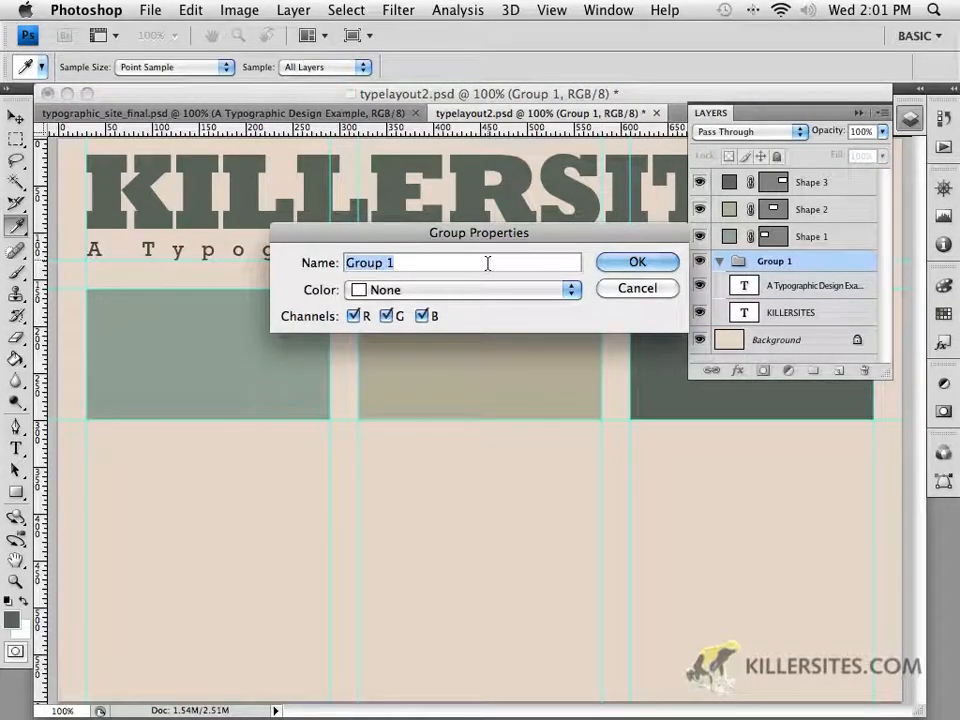
{"action": "type", "text": "header"}
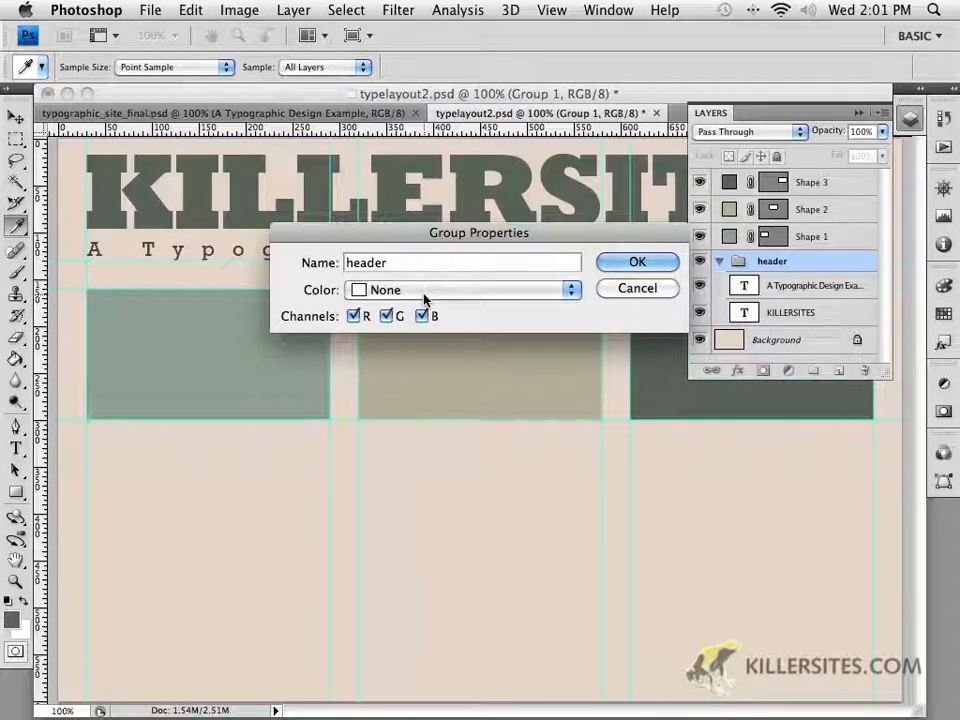
{"action": "left_click", "coordinate": [424, 290]}
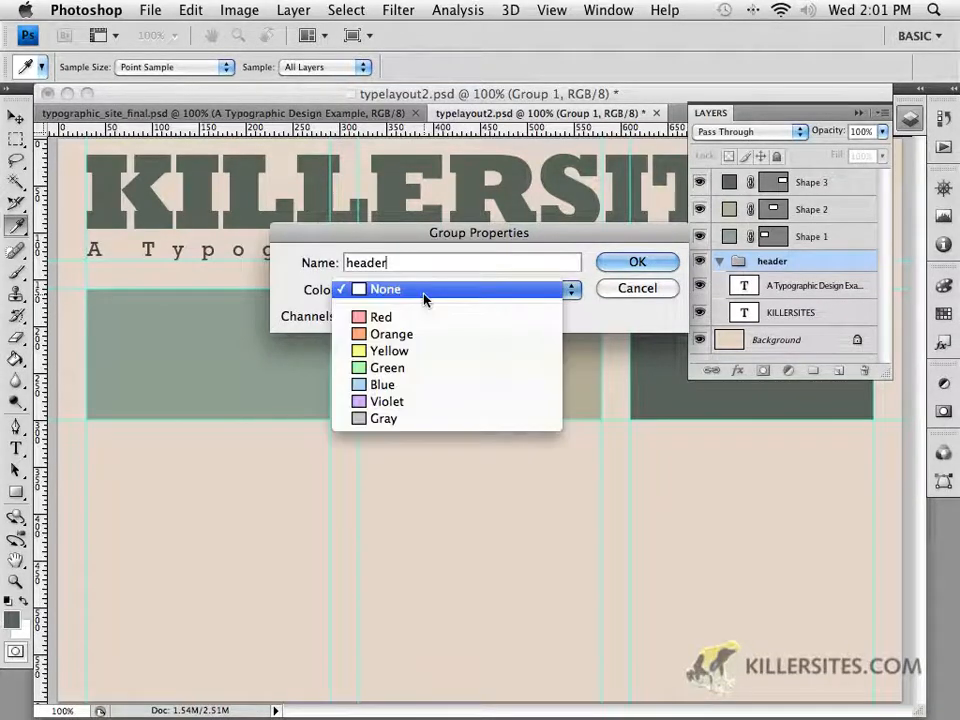
{"action": "left_click", "coordinate": [399, 386]}
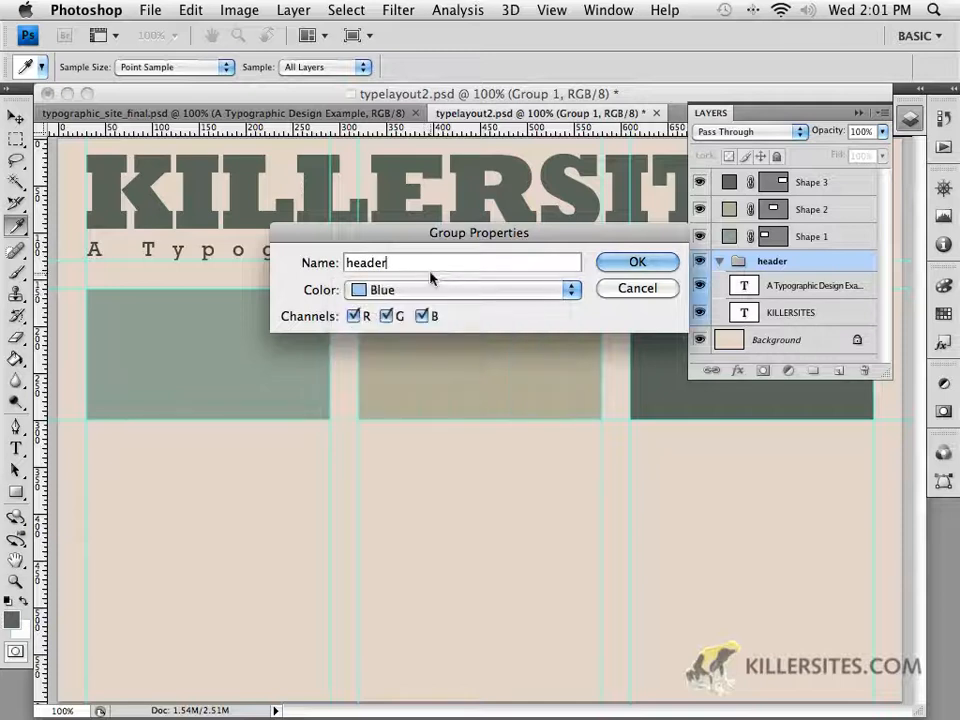
{"action": "left_click", "coordinate": [634, 262]}
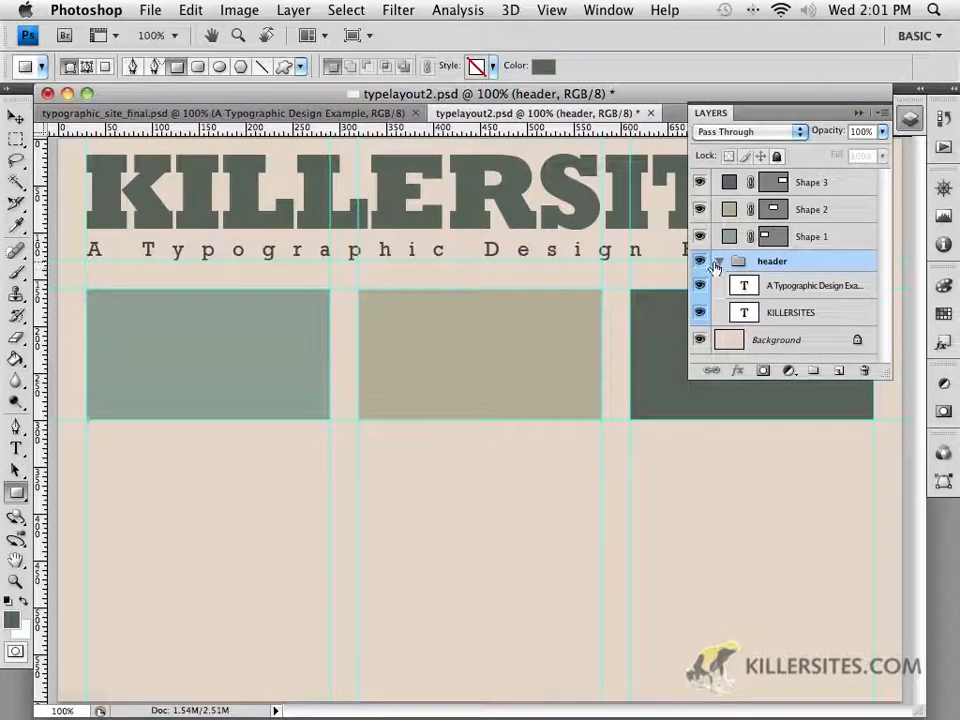
{"action": "left_click", "coordinate": [719, 262]}
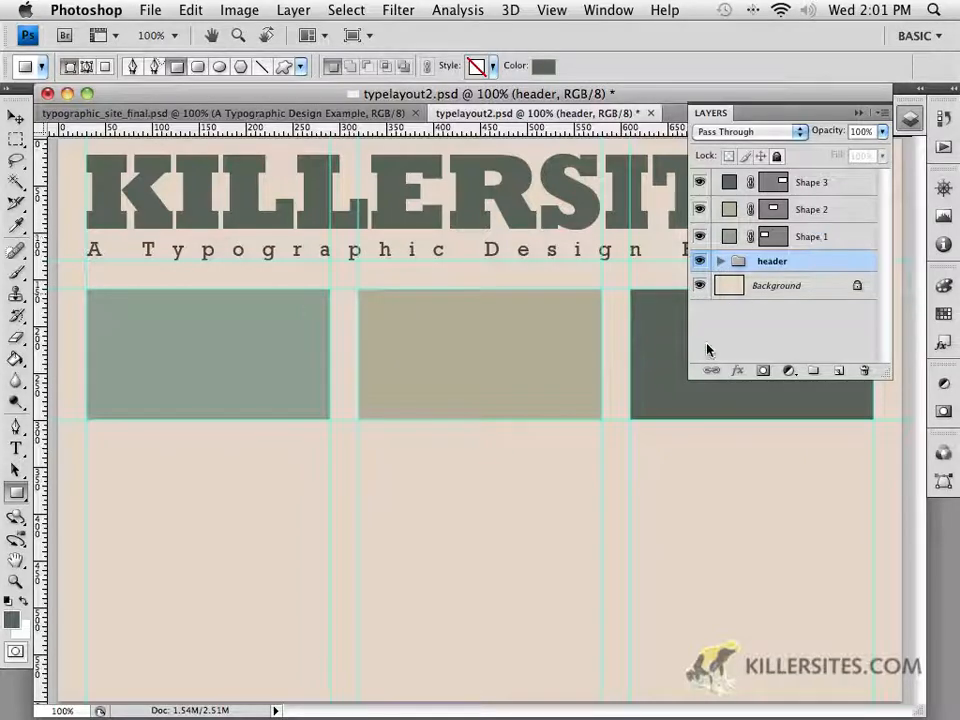
{"action": "left_click", "coordinate": [719, 262]}
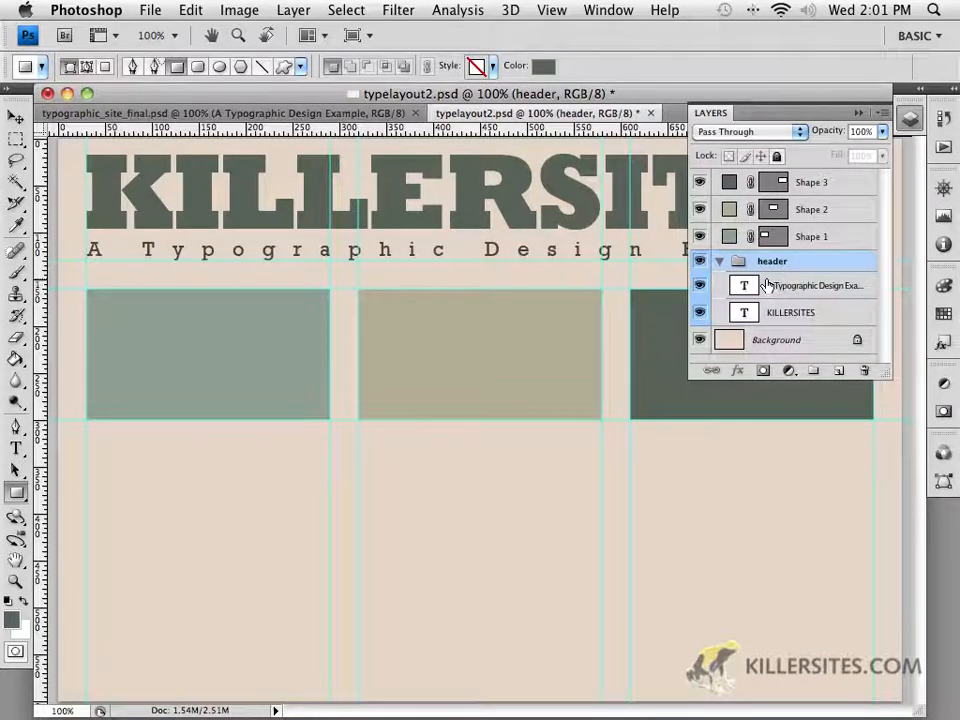
Create another layer group above Shape 3 and name it "pictures".
{"action": "left_click", "coordinate": [813, 184]}
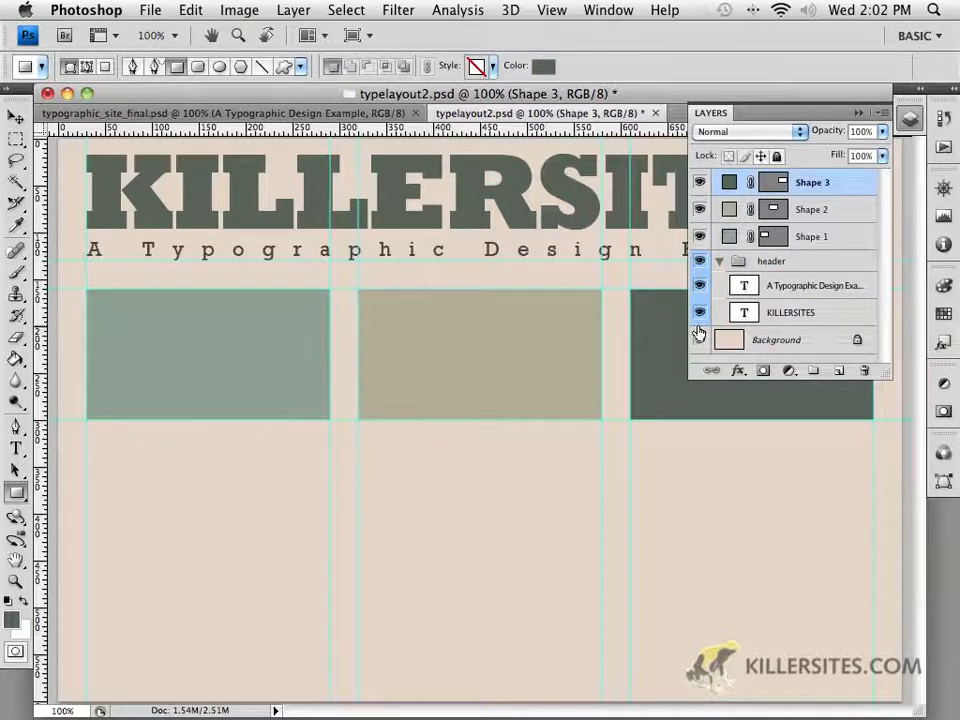
{"action": "left_click", "coordinate": [814, 373]}
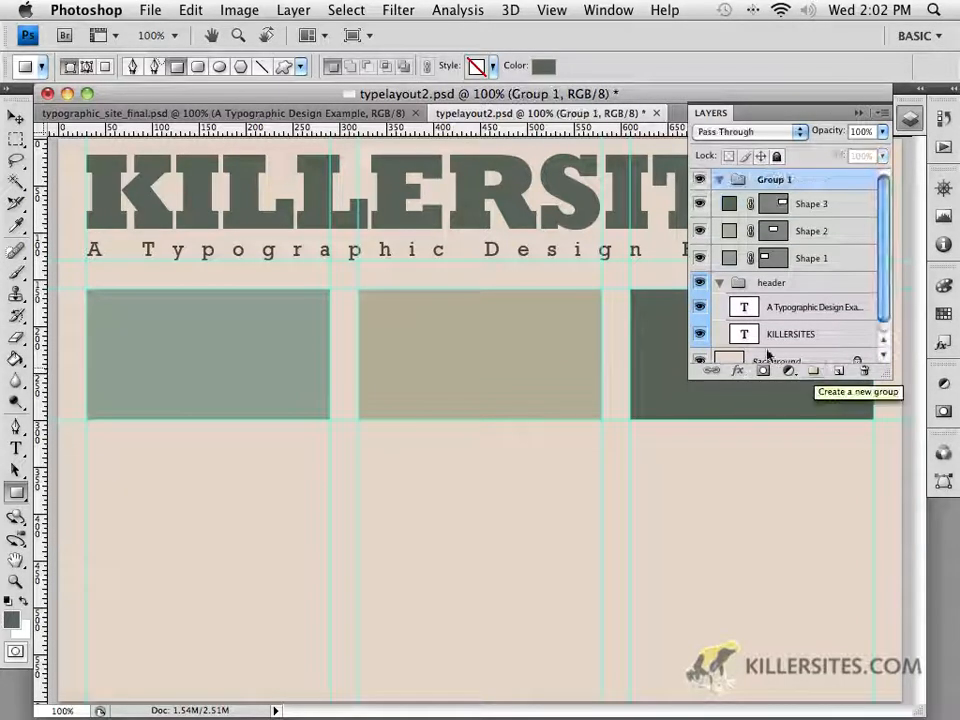
{"action": "double_click", "coordinate": [773, 180]}
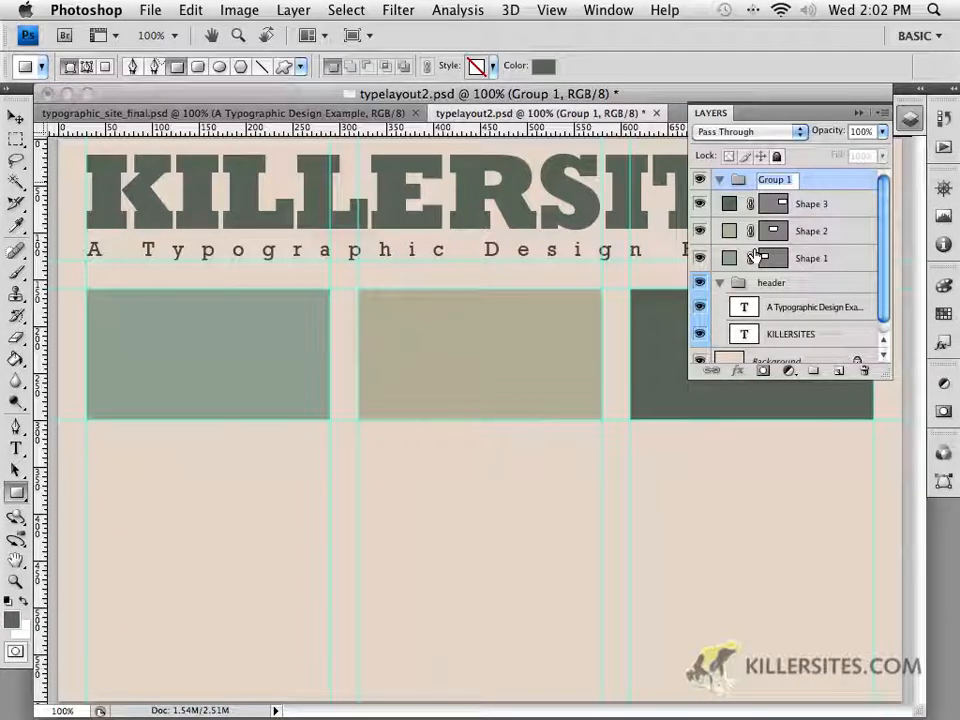
{"action": "type", "text": "pi"}
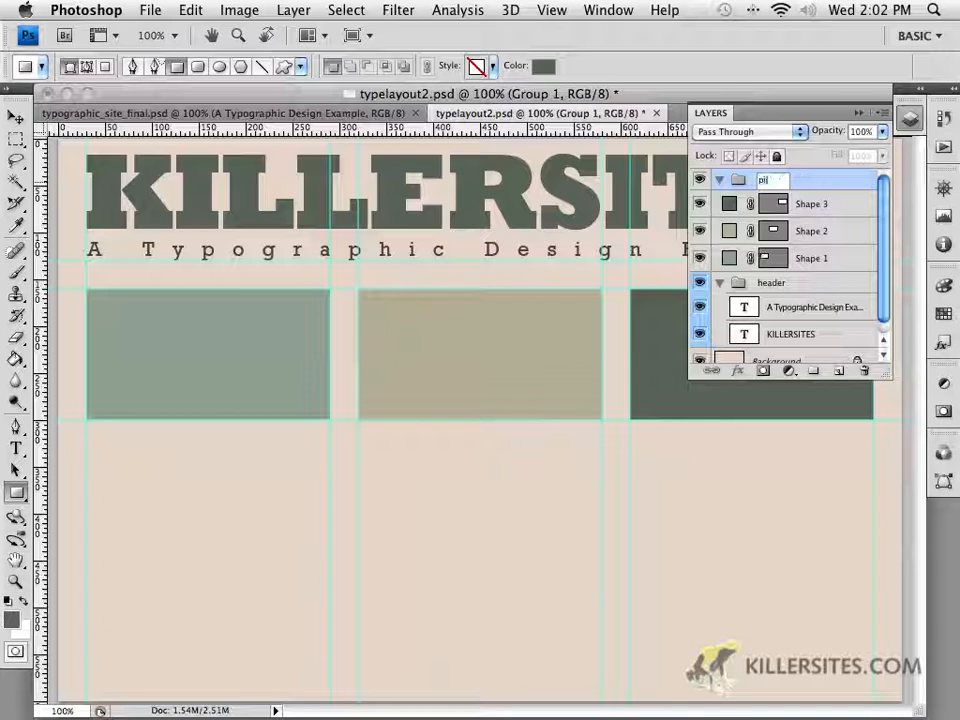
{"action": "type", "text": "ctures"}
{"action": "key", "text": "Return"}
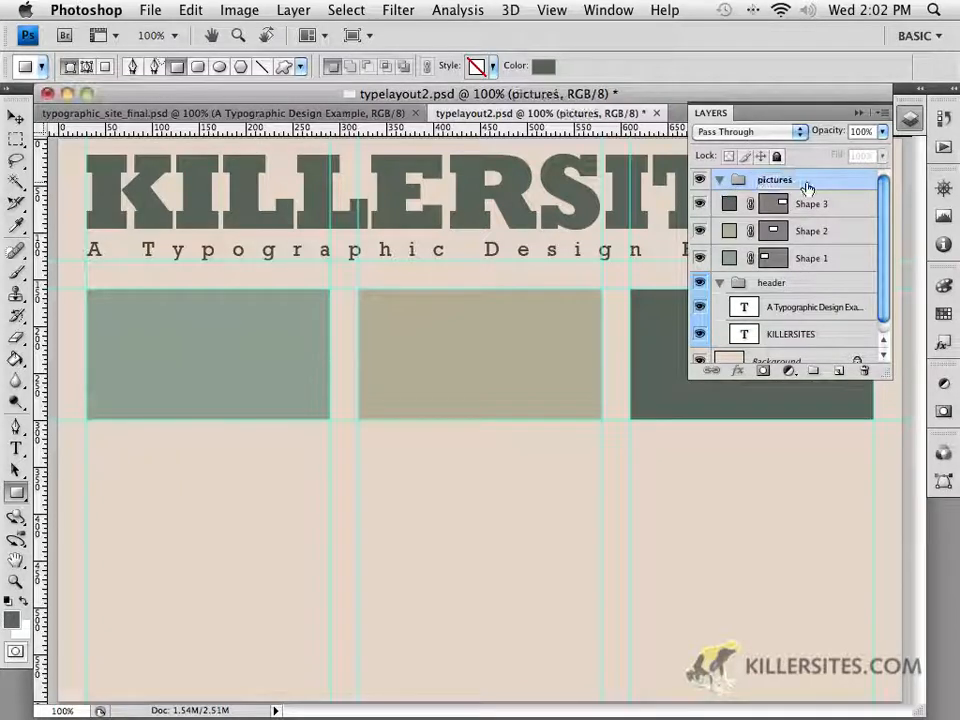
Assign the Red colour label to the pictures group in its group properties.
{"action": "double_click", "coordinate": [816, 186]}
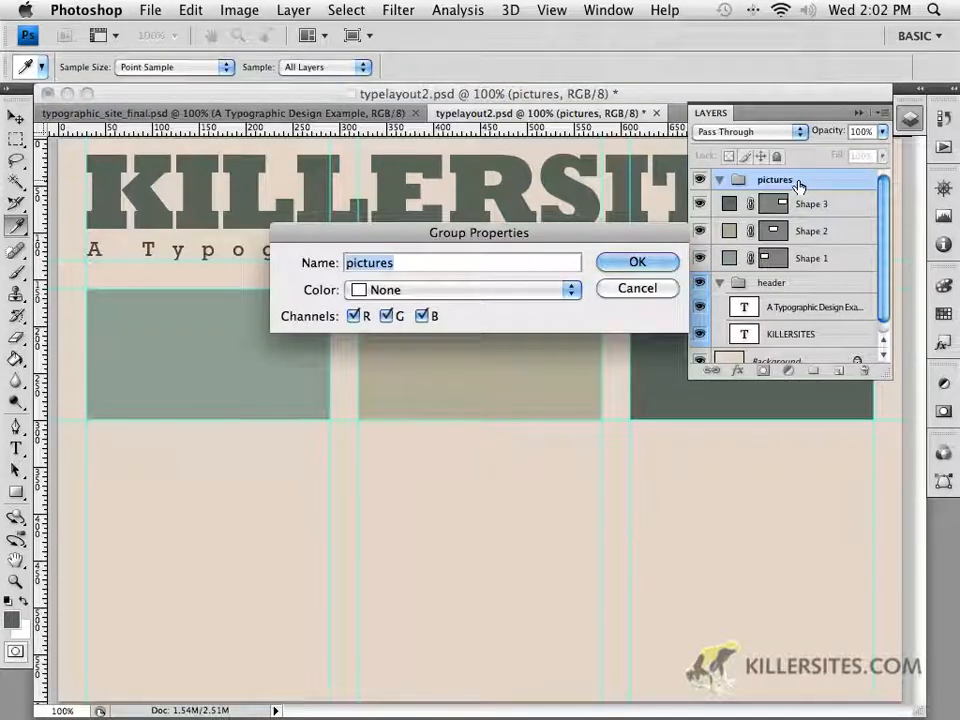
{"action": "left_click", "coordinate": [454, 289]}
{"action": "left_click", "coordinate": [454, 316]}
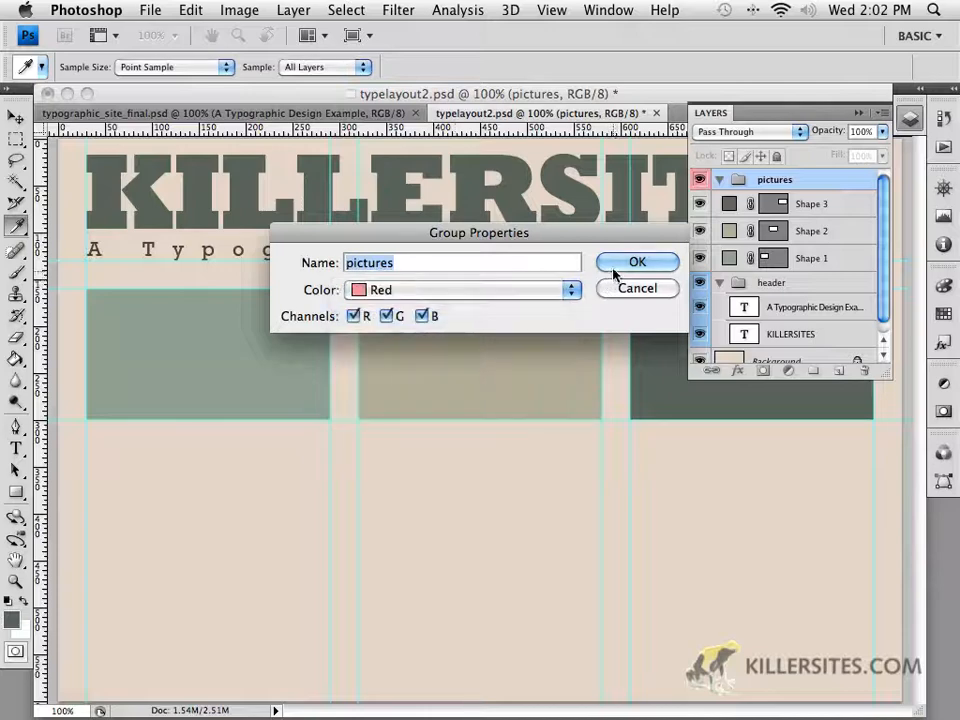
{"action": "left_click", "coordinate": [630, 261]}
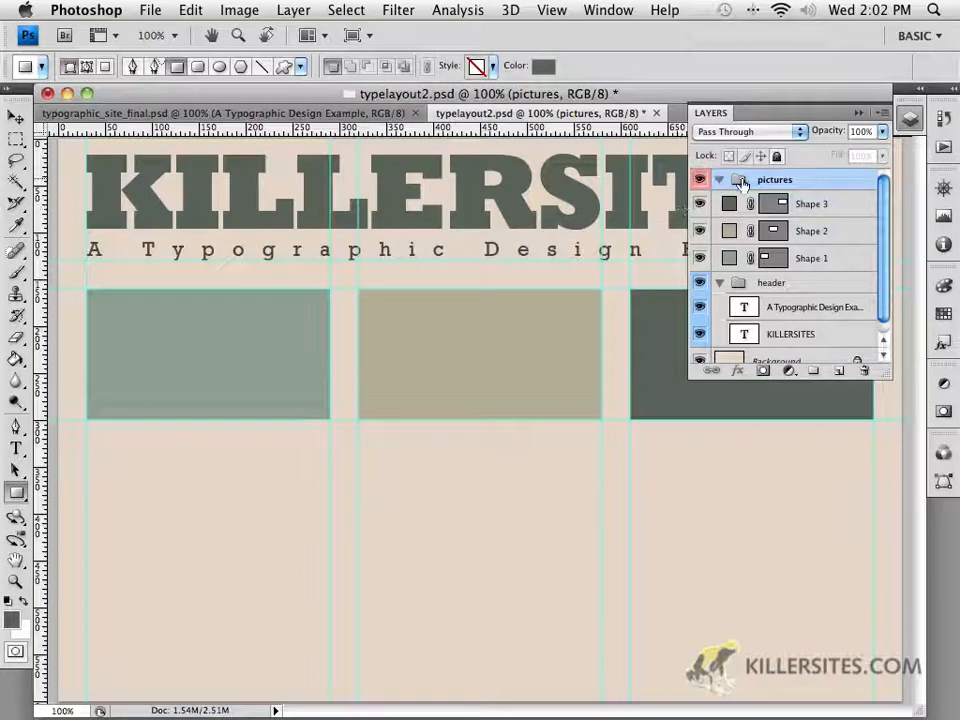
Move the Shape 3, Shape 2 and Shape 1 layers into the pictures group, and collapse both the pictures and header groups.
{"action": "left_click", "coordinate": [790, 197]}
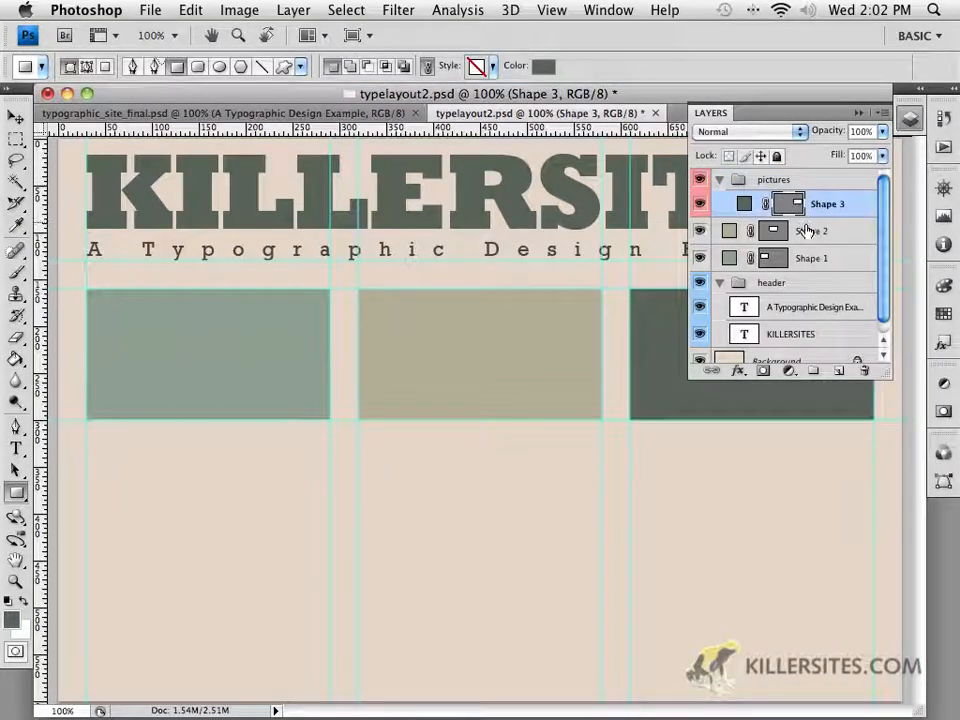
{"action": "right_click", "coordinate": [804, 214]}
{"action": "left_click", "coordinate": [798, 183]}
{"action": "mouse_move", "coordinate": [812, 231]}
{"action": "left_mouse_down"}
{"action": "mouse_move", "coordinate": [792, 188]}
{"action": "mouse_move", "coordinate": [814, 242]}
{"action": "left_mouse_up"}
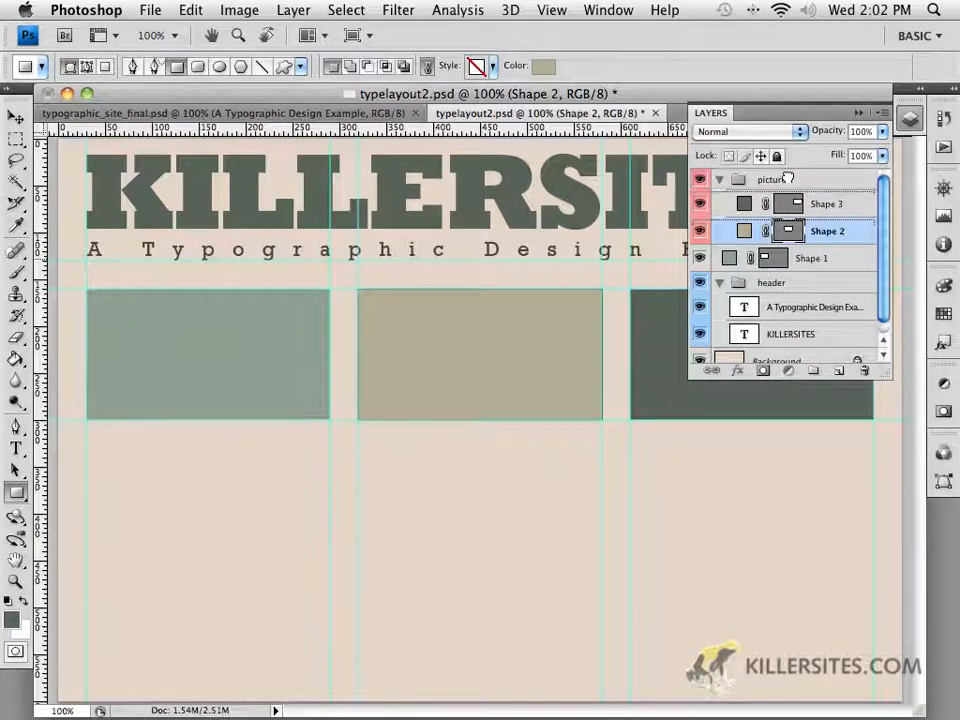
{"action": "left_click_drag", "start_coordinate": [788, 178], "coordinate": [784, 181]}
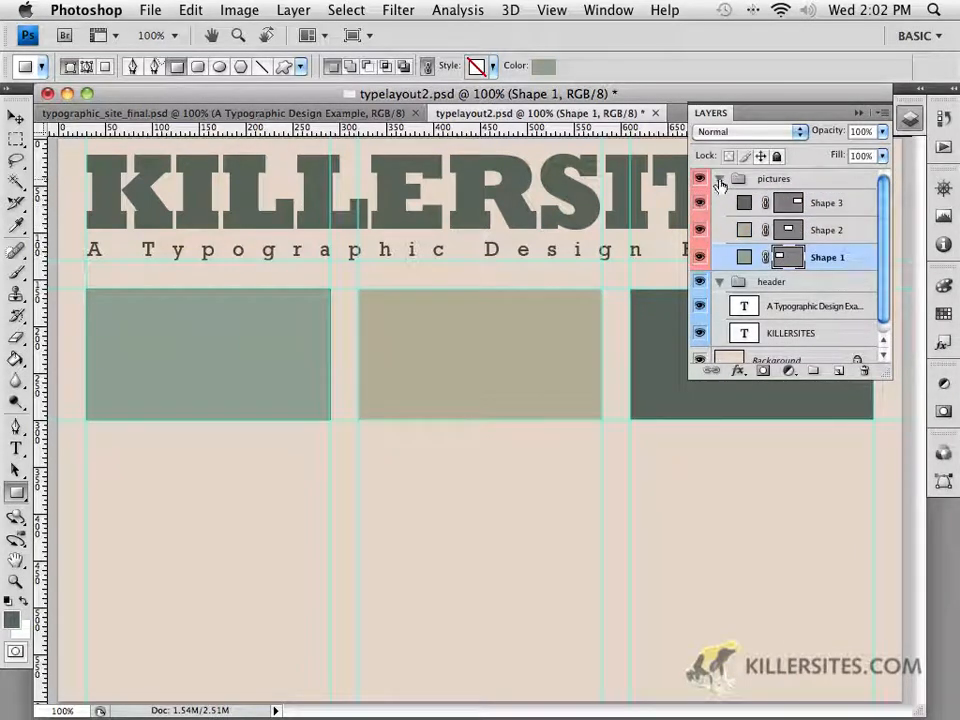
{"action": "left_click", "coordinate": [719, 180]}
{"action": "left_click", "coordinate": [721, 202]}
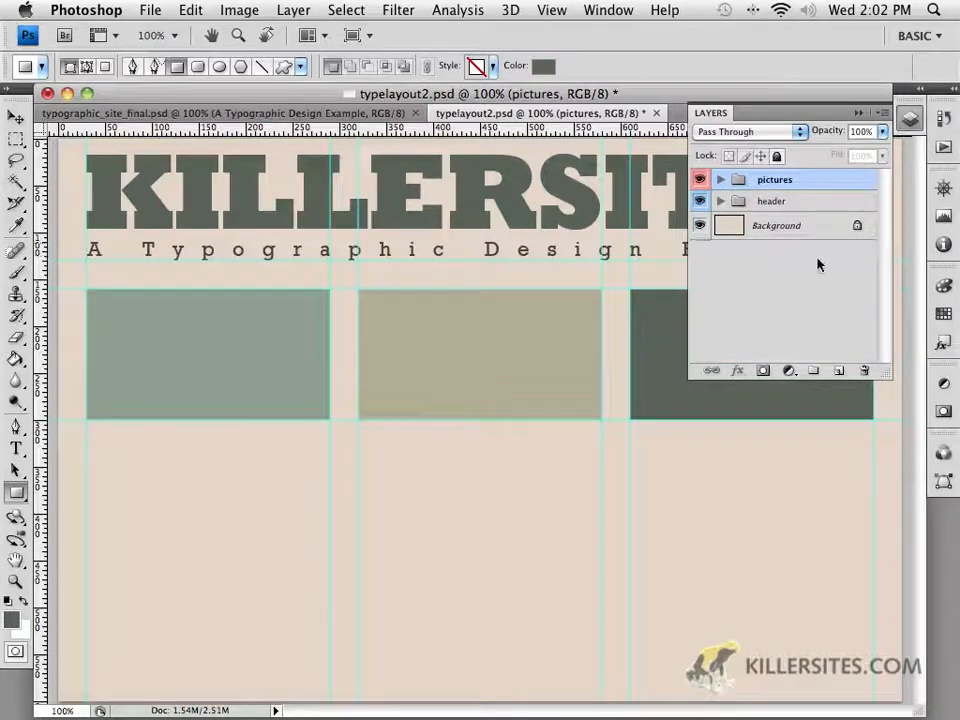